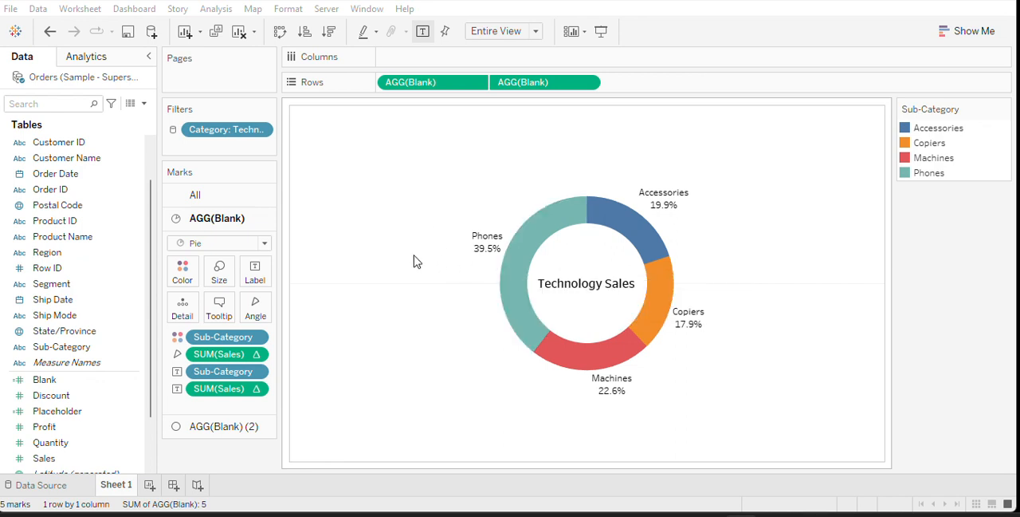
Add a new worksheet and create a calculated field named Placeholder with the formula MIN(1)
left_click(150, 486)
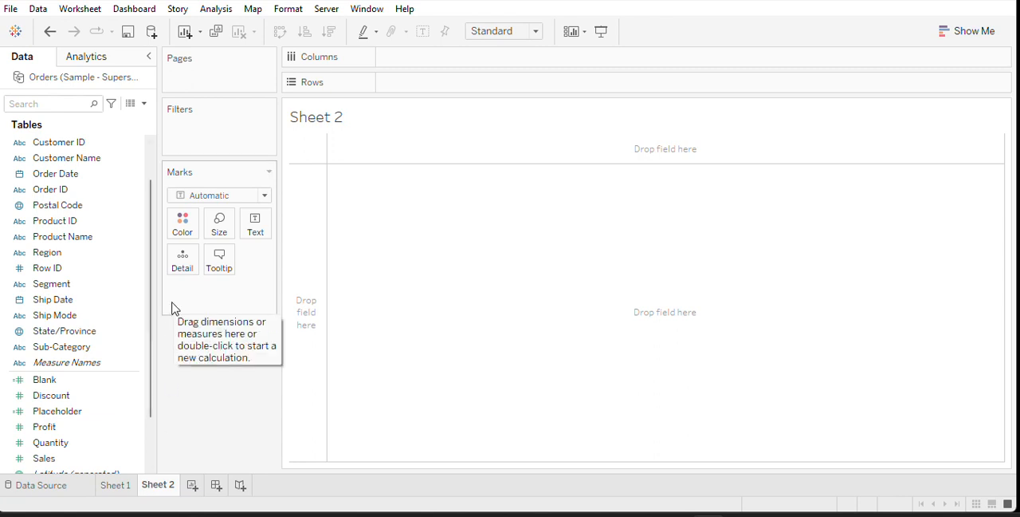
left_click(144, 103)
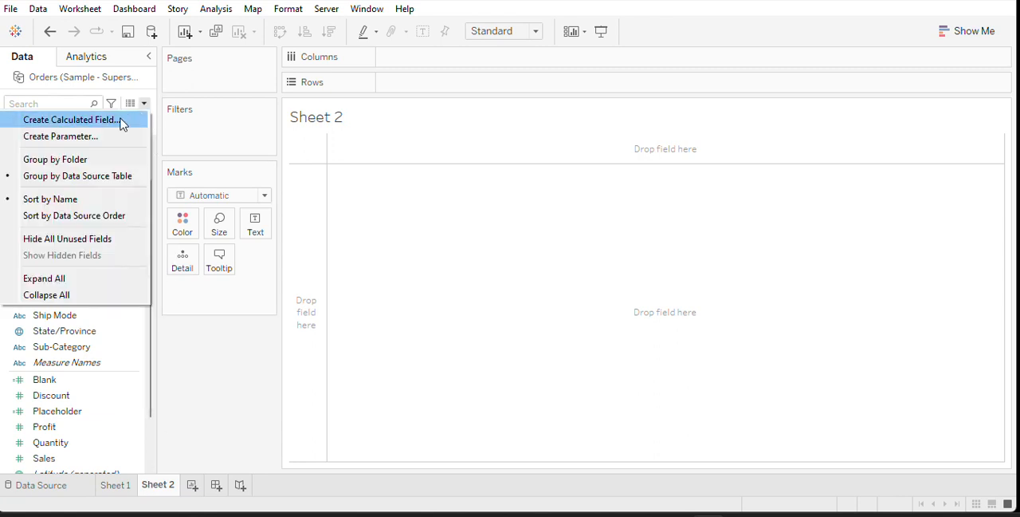
left_click(120, 118)
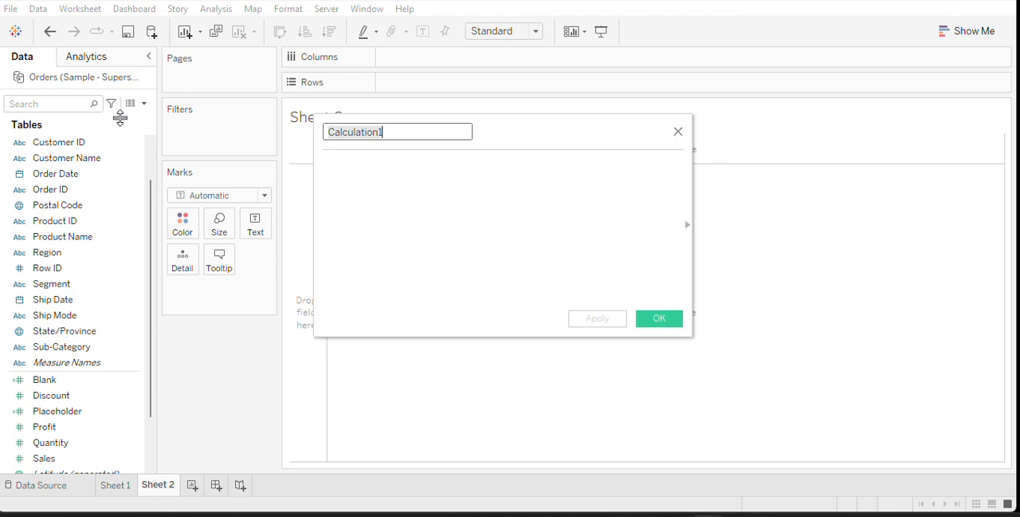
type("P")
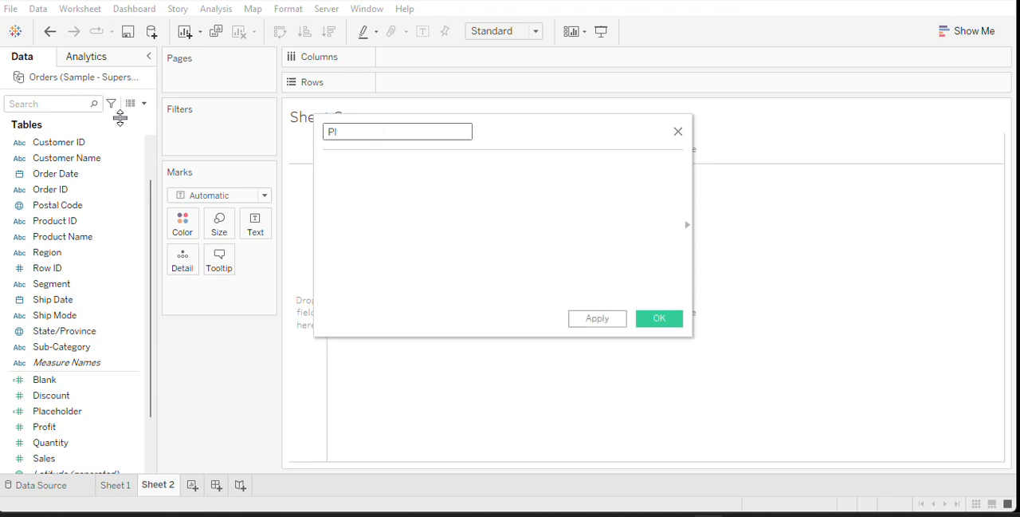
type("laceholder")
left_click(378, 176)
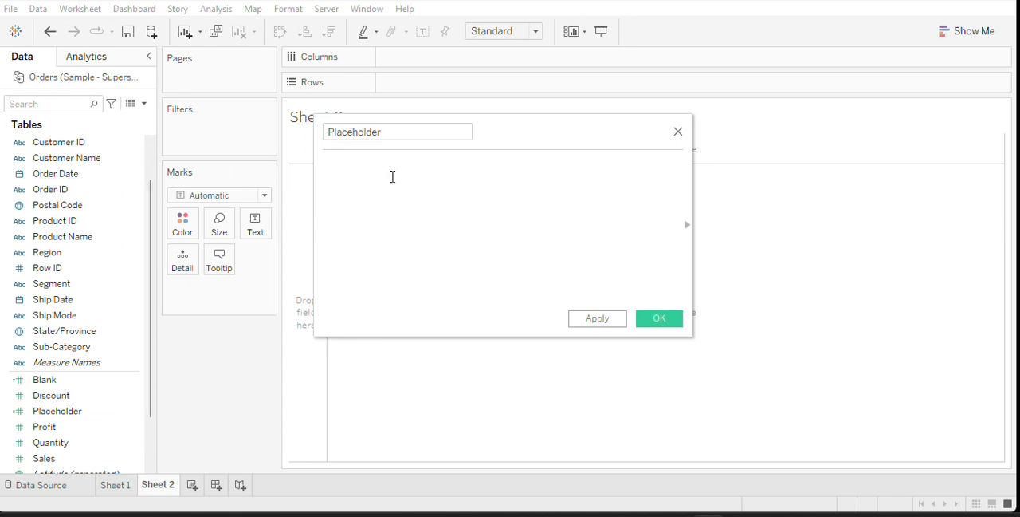
type("min")
left_click(392, 183)
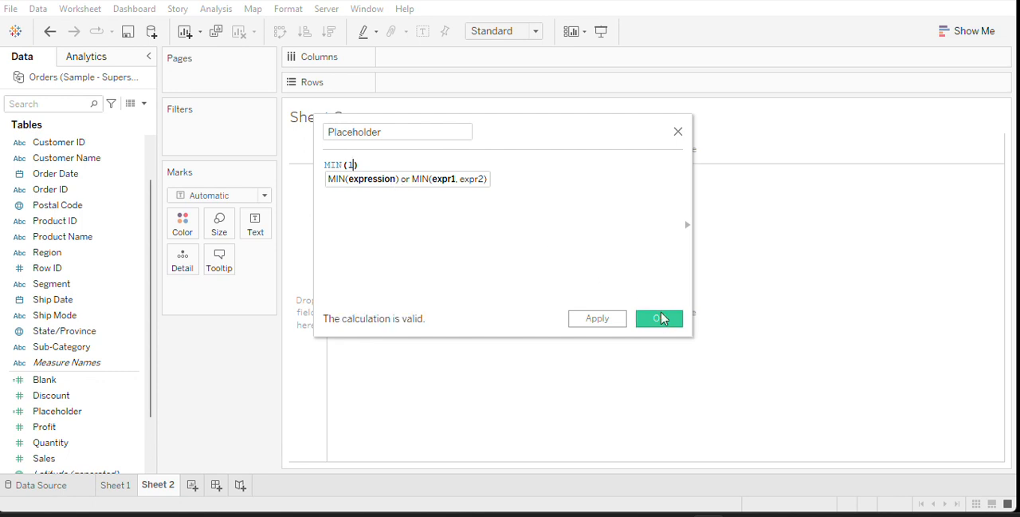
left_click(660, 318)
Place the new Placeholder field on Rows twice and fit the chart to Entire View
left_click_drag(62, 432, 423, 88)
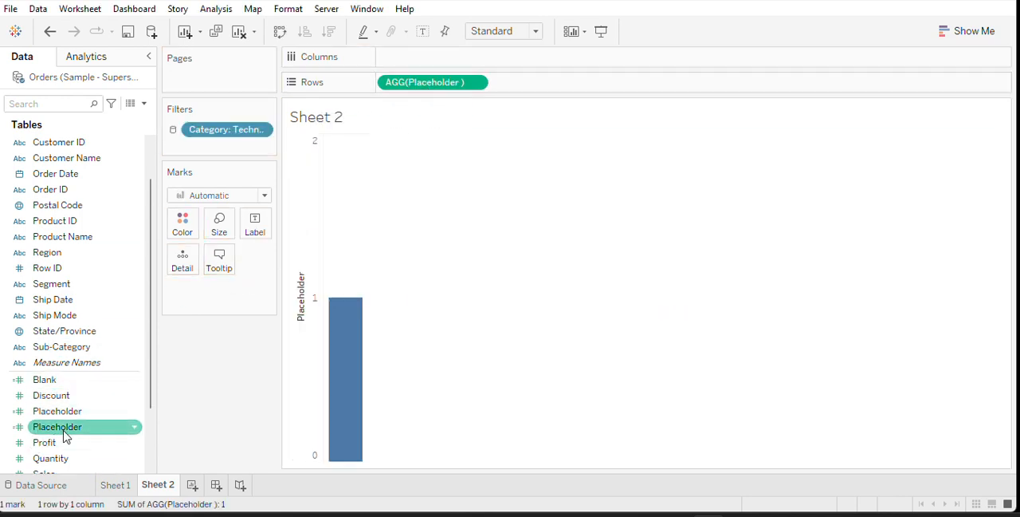
left_click_drag(127, 428, 549, 82)
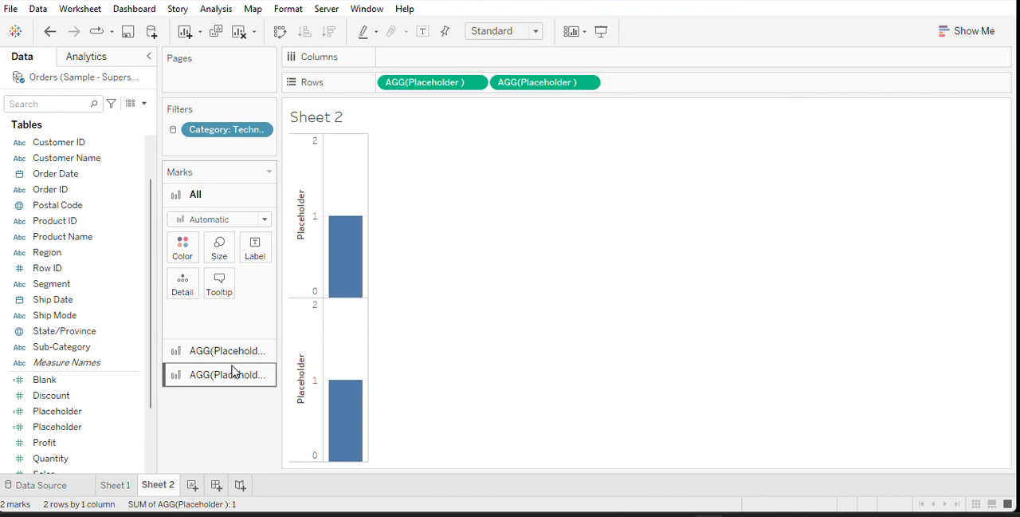
left_click(534, 31)
left_click(510, 86)
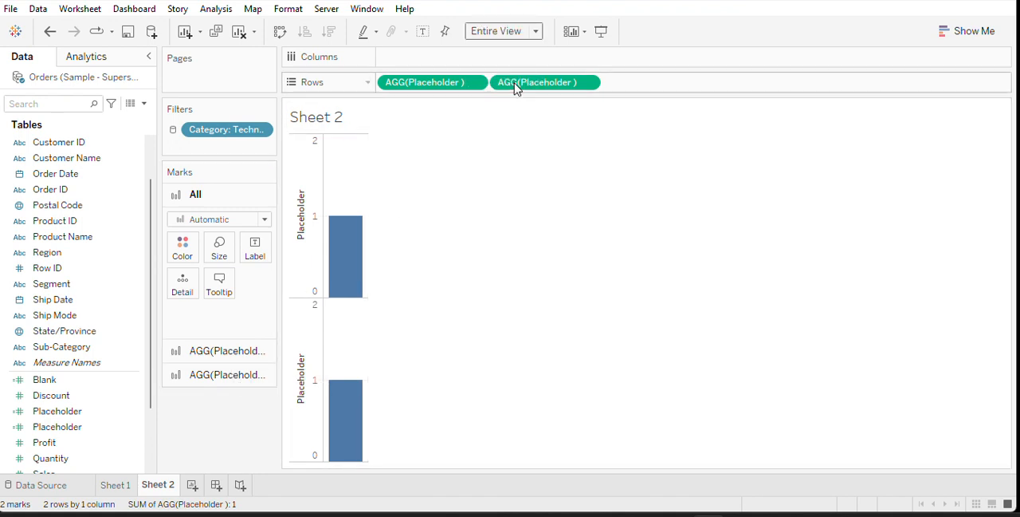
Set the mark type of the first Placeholder to Pie and of the second Placeholder to Circle
left_click(253, 358)
left_click(266, 243)
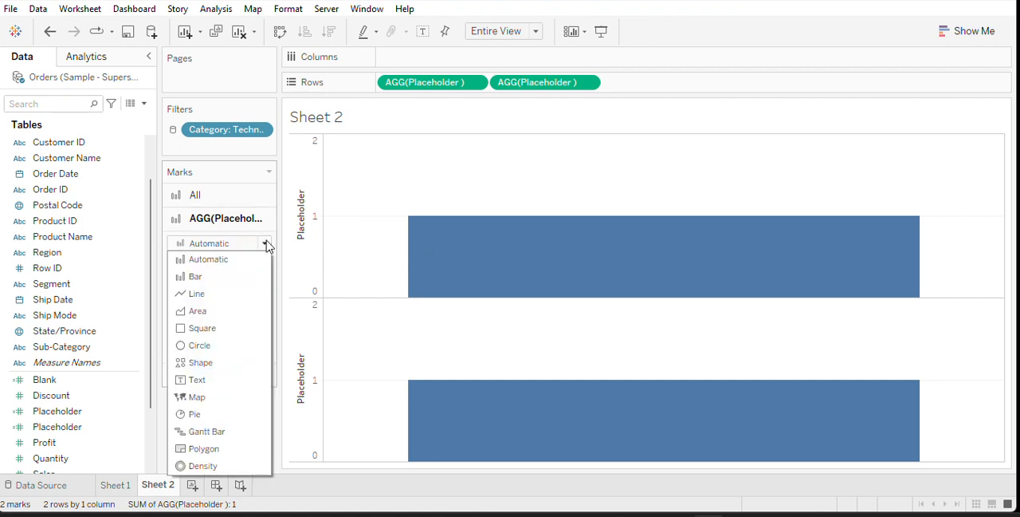
left_click(206, 414)
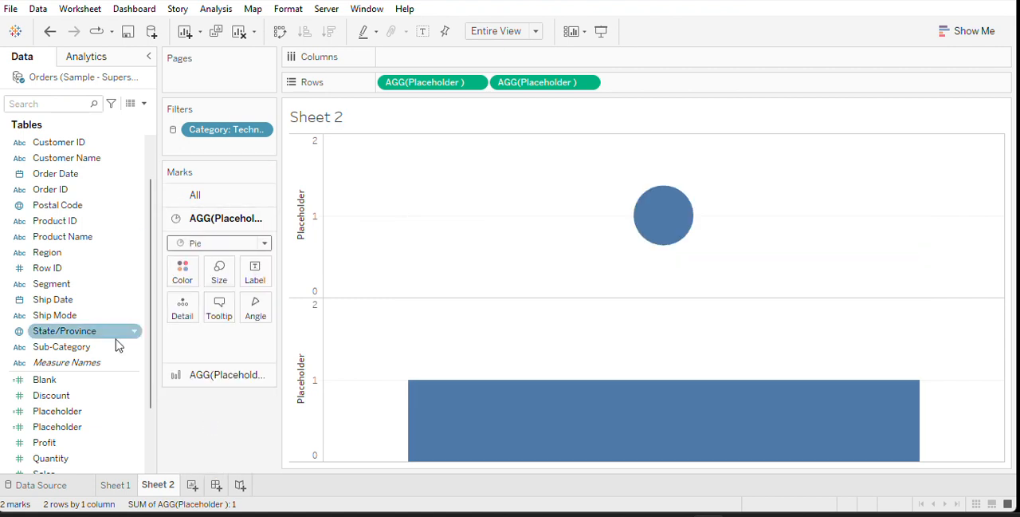
left_click(226, 376)
left_click(265, 268)
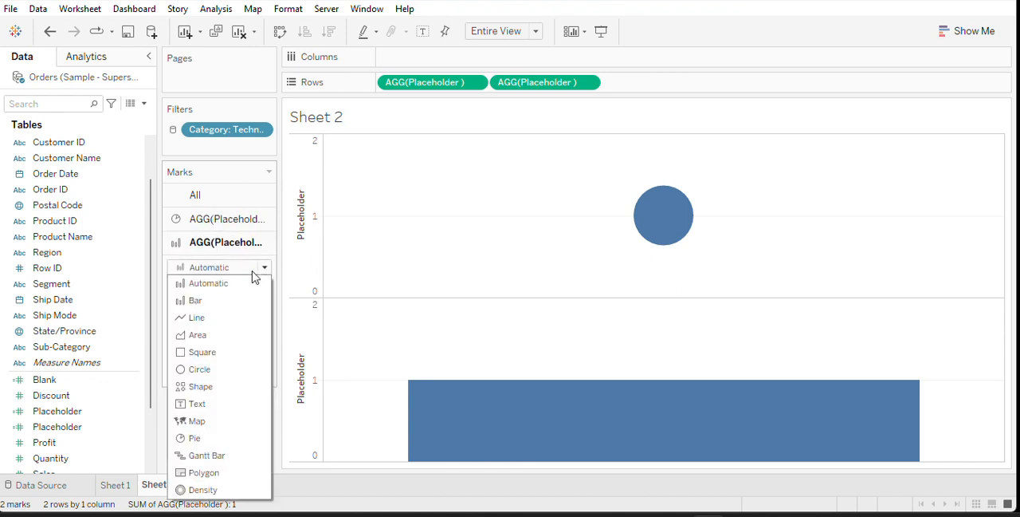
left_click(211, 368)
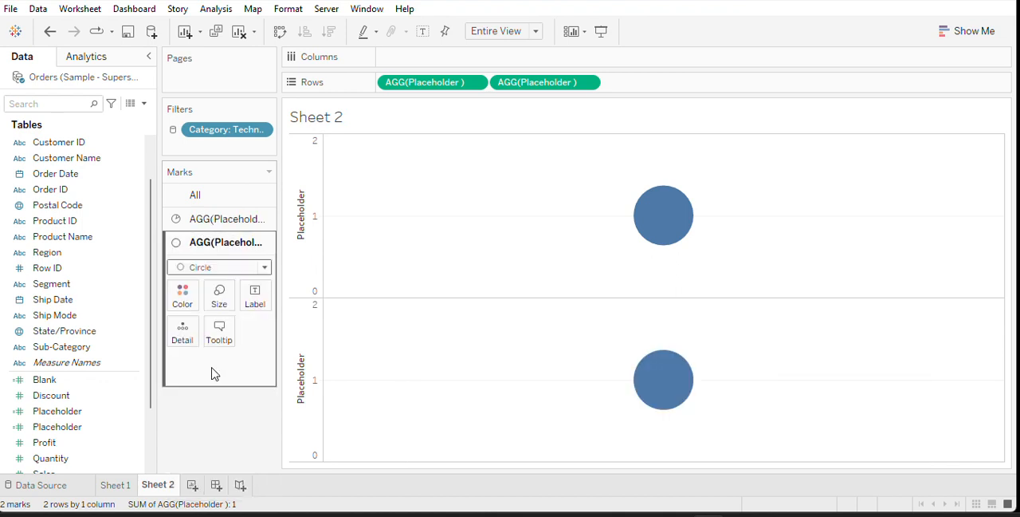
Color the pie on the first Placeholder by Sub-Category and size its slice angles by Sales
left_click(228, 220)
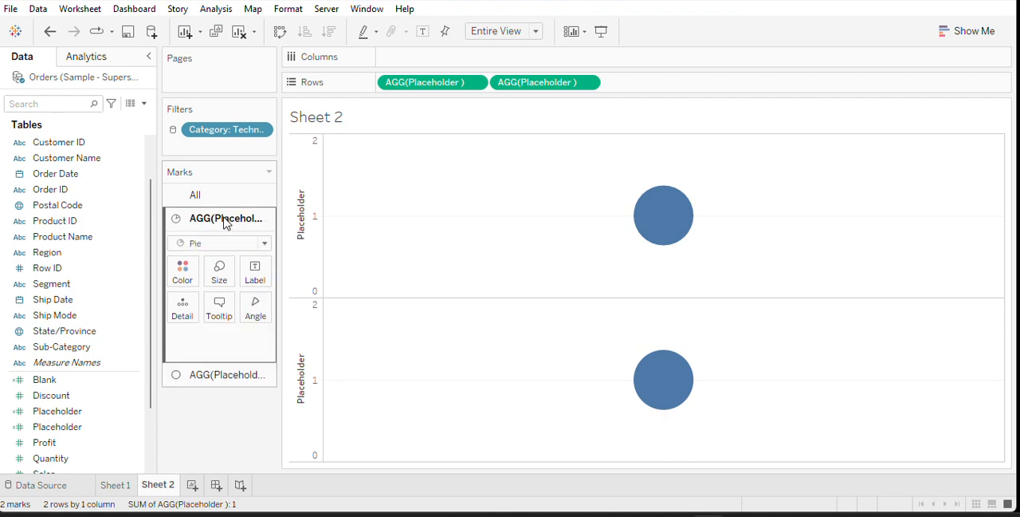
left_click(53, 352)
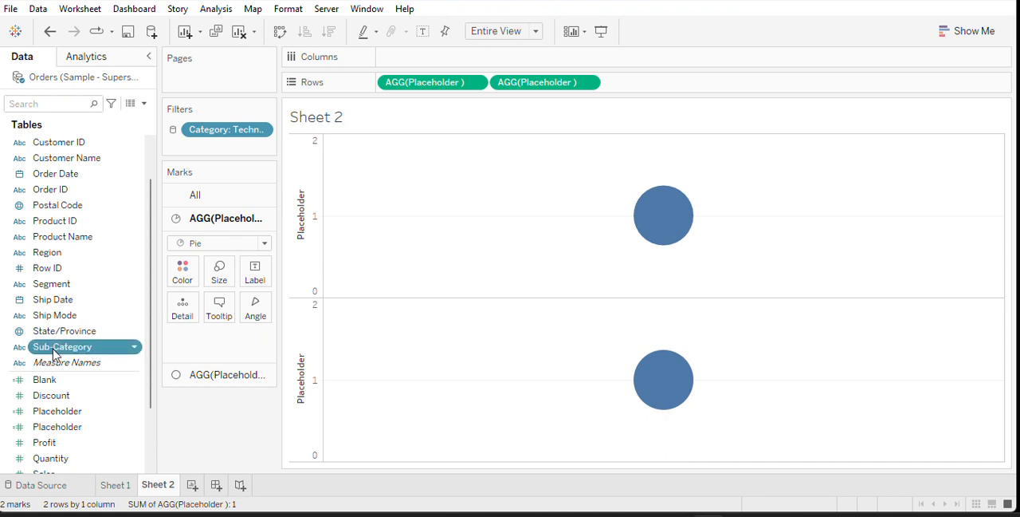
left_click_drag(53, 354, 177, 277)
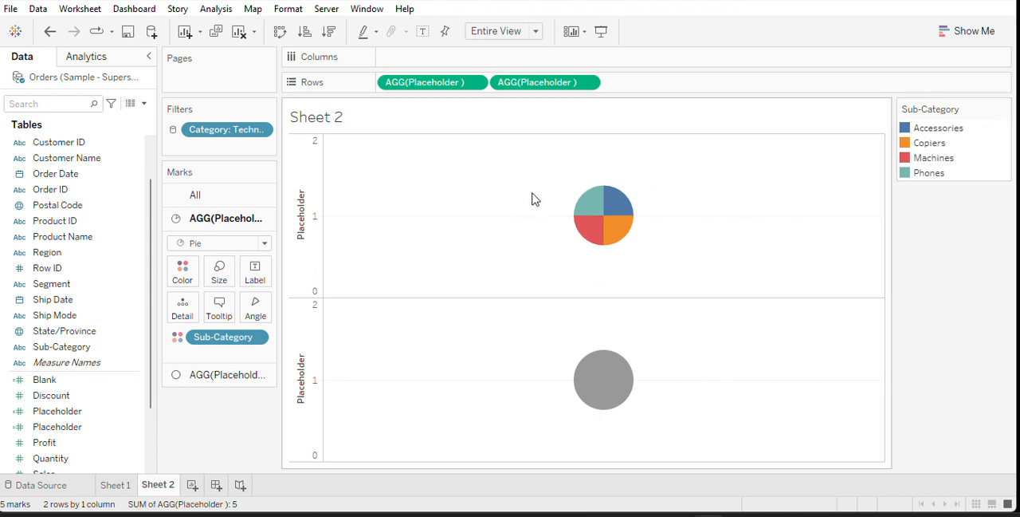
mouse_move(599, 234)
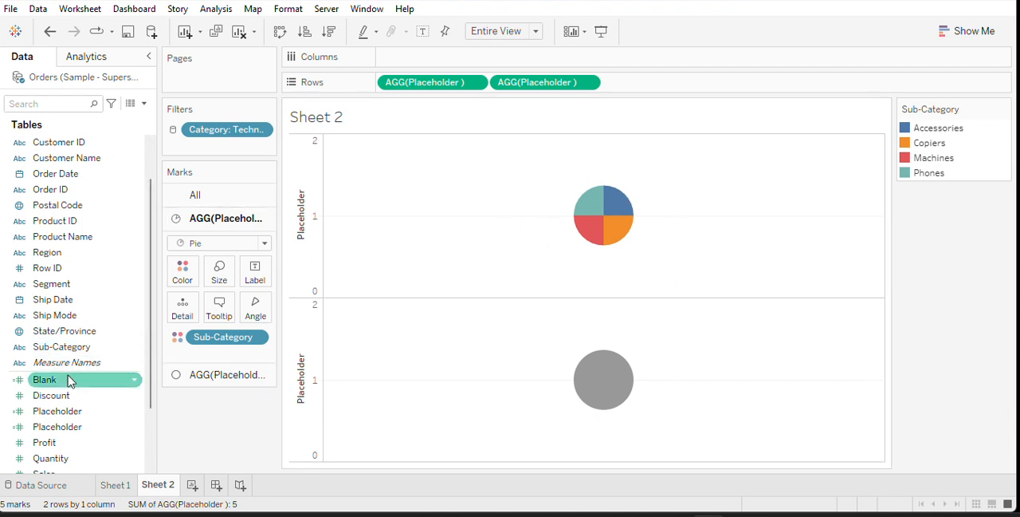
left_click_drag(55, 476, 250, 313)
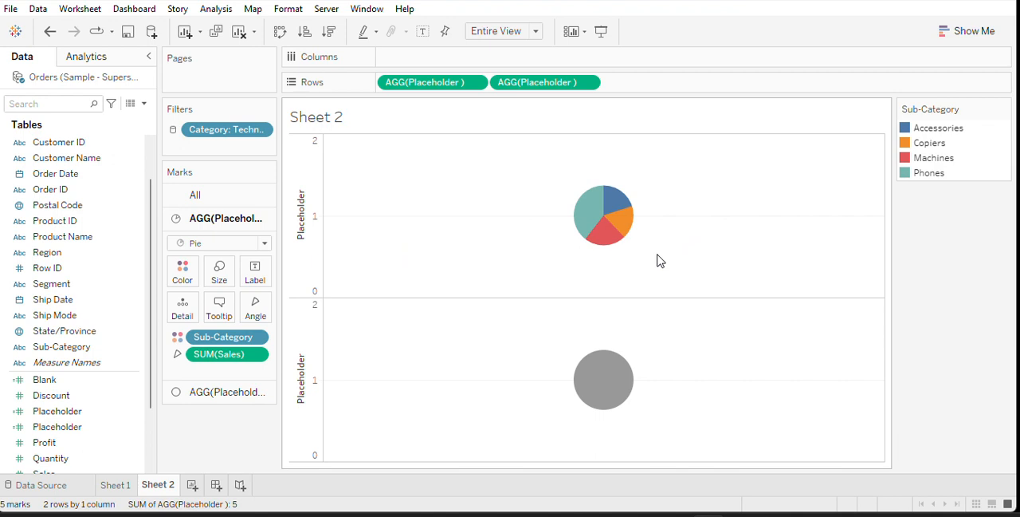
Show mark labels on the pie and apply the Percent of Total quick table calculation to its Sales measure
left_click(254, 271)
left_click(288, 307)
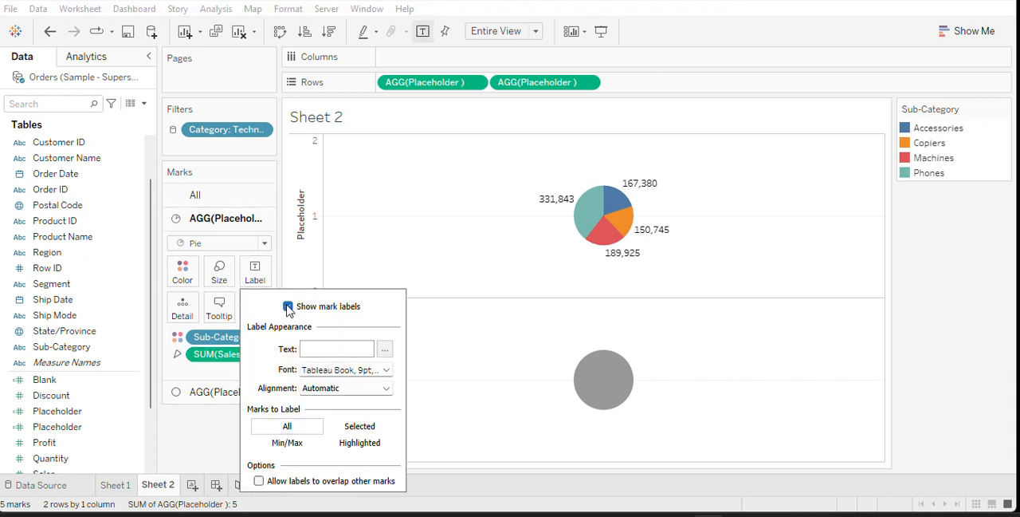
left_click(202, 428)
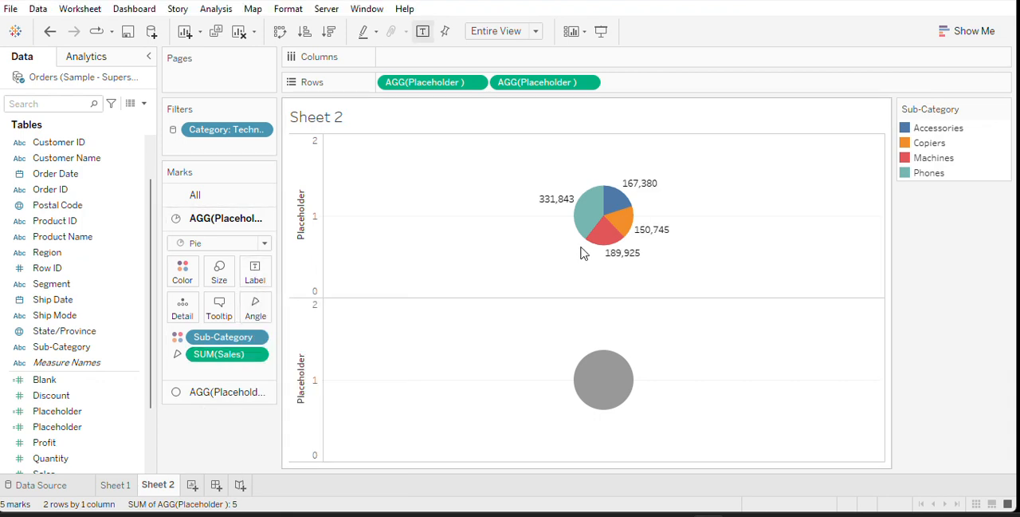
right_click(242, 354)
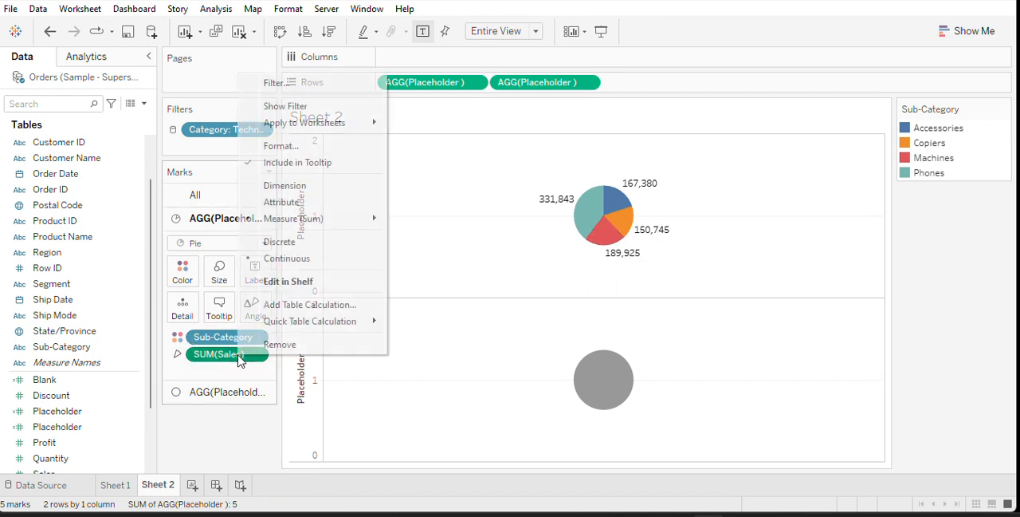
mouse_move(293, 330)
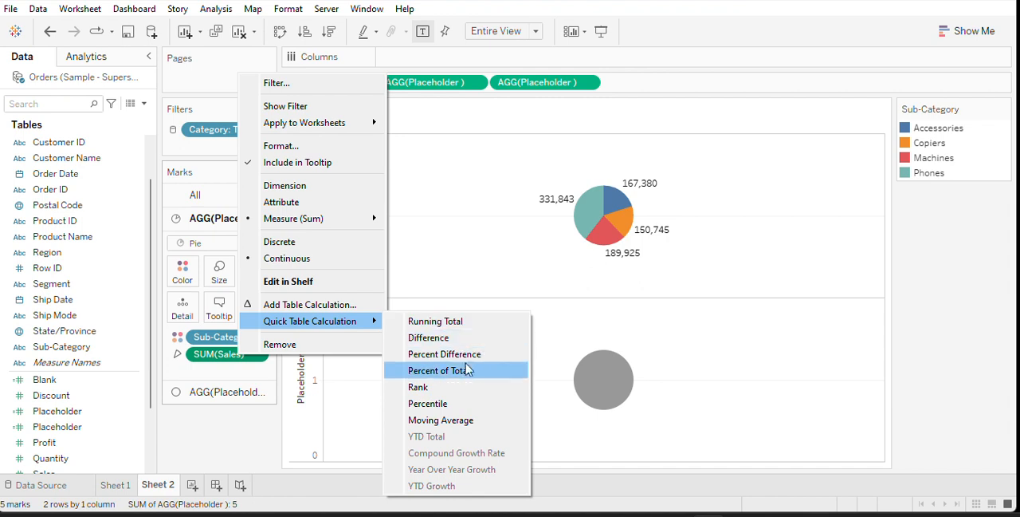
left_click(461, 372)
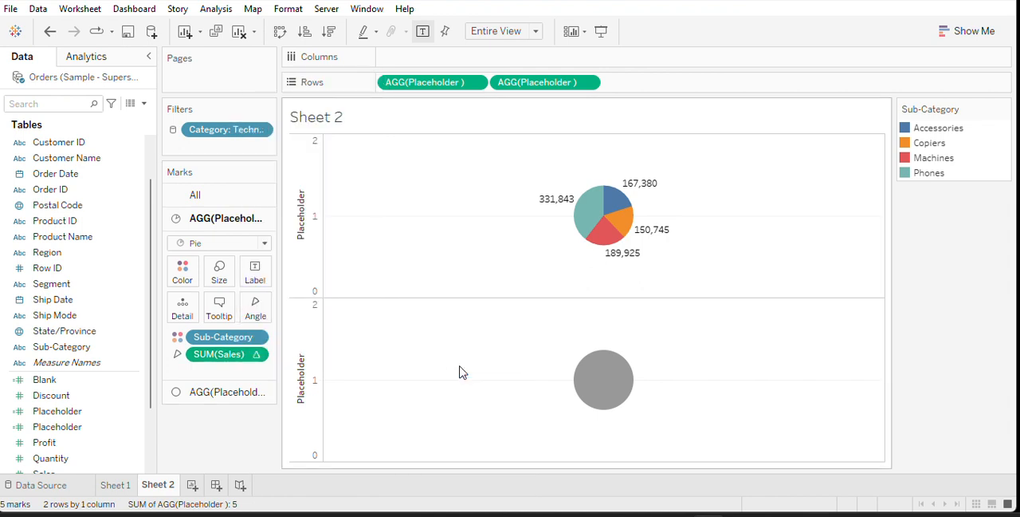
Format the pie's percent-of-total Sales numbers as Percentage with 1 decimal place
right_click(223, 354)
left_click(264, 113)
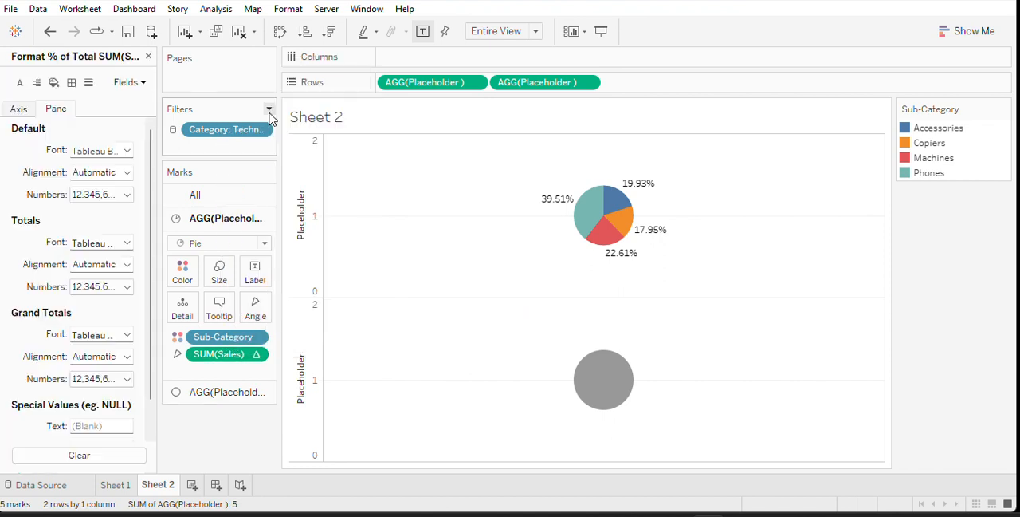
left_click(127, 194)
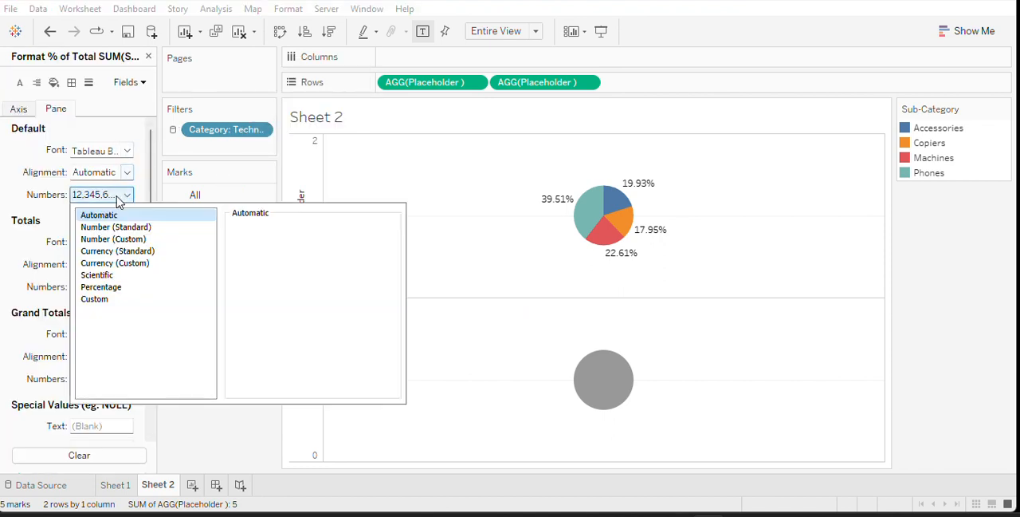
left_click(103, 287)
left_click(273, 249)
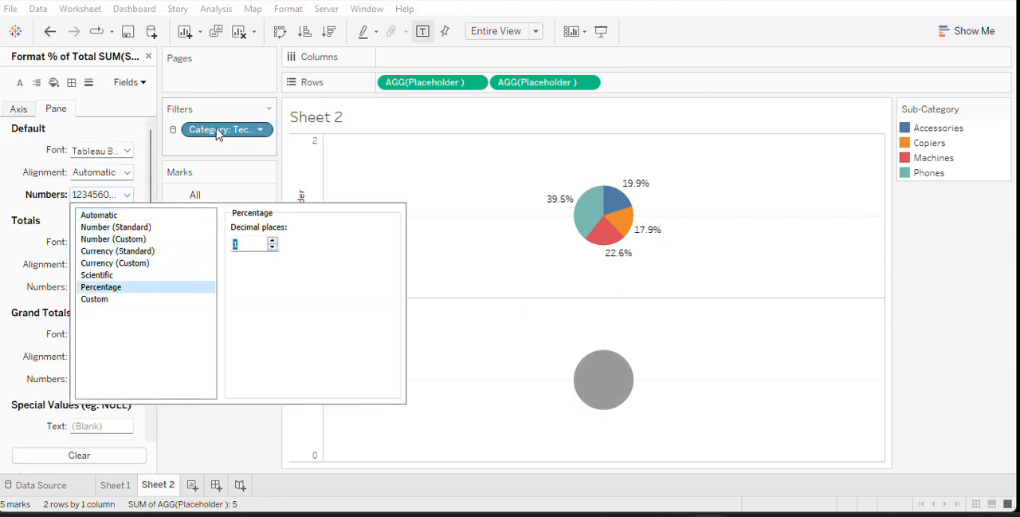
left_click(149, 56)
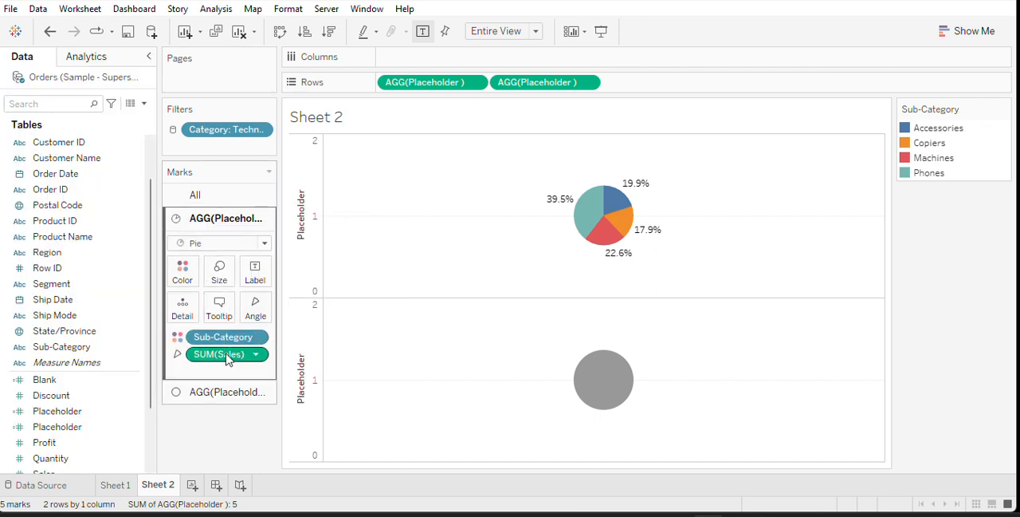
Label the pie slices with Sub-Category and percent-of-total Sales, and allow labels to overlap other marks
left_click_drag(230, 338, 265, 278)
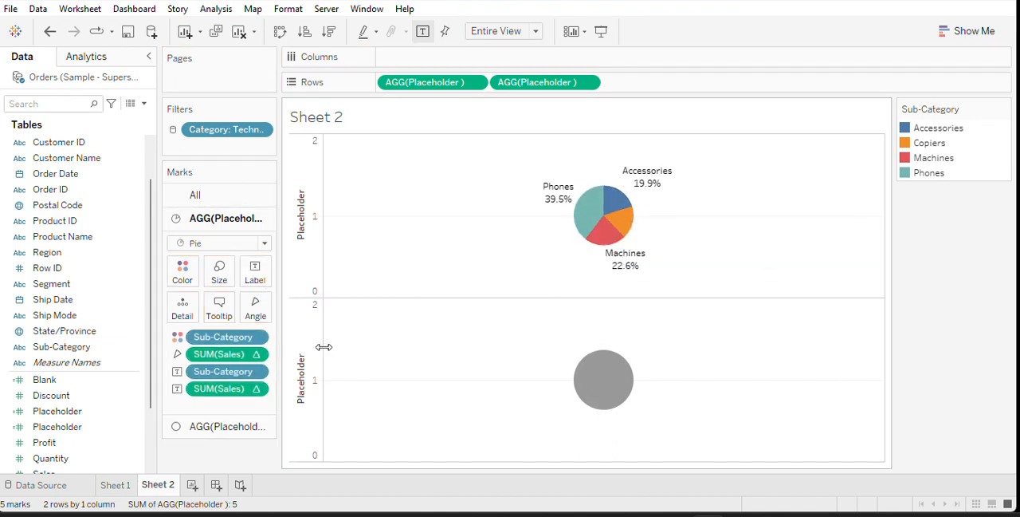
left_click(253, 270)
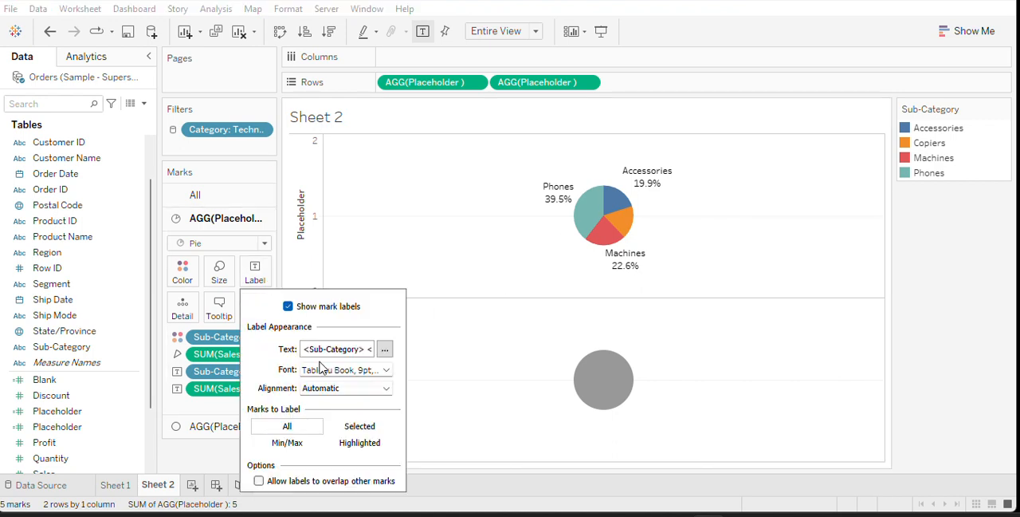
left_click(259, 482)
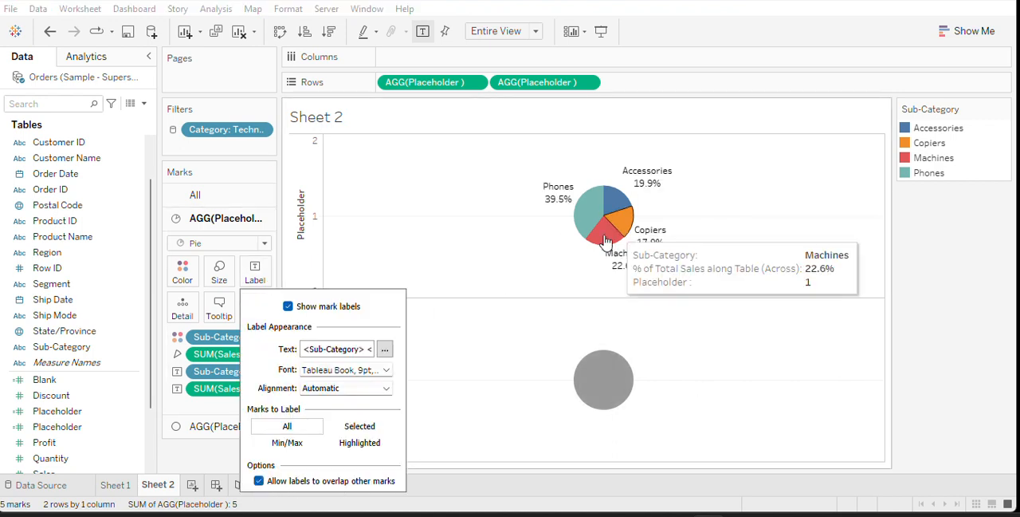
left_click(190, 465)
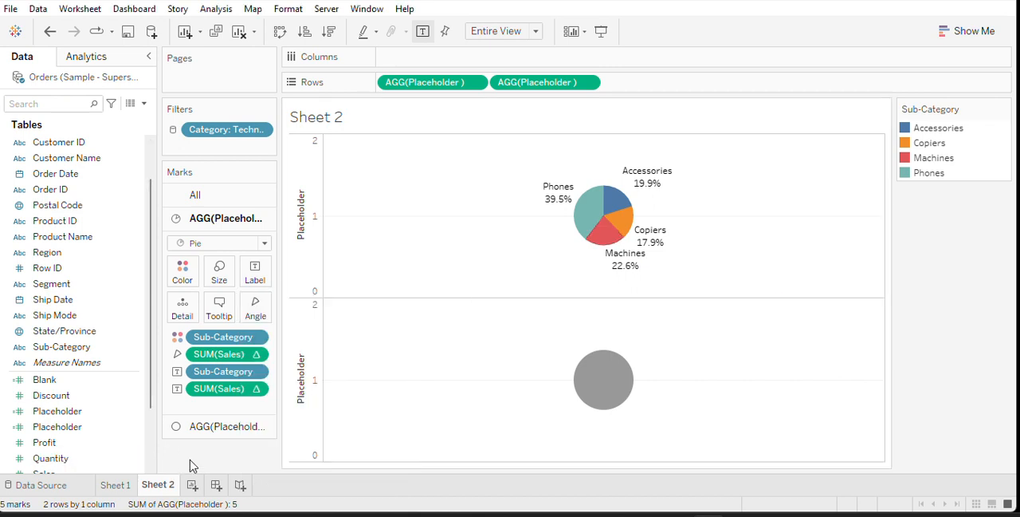
Enlarge the pie in the first Placeholder row and enlarge the second row's circle to slightly smaller than the pie
left_click(220, 269)
left_click_drag(256, 309, 275, 317)
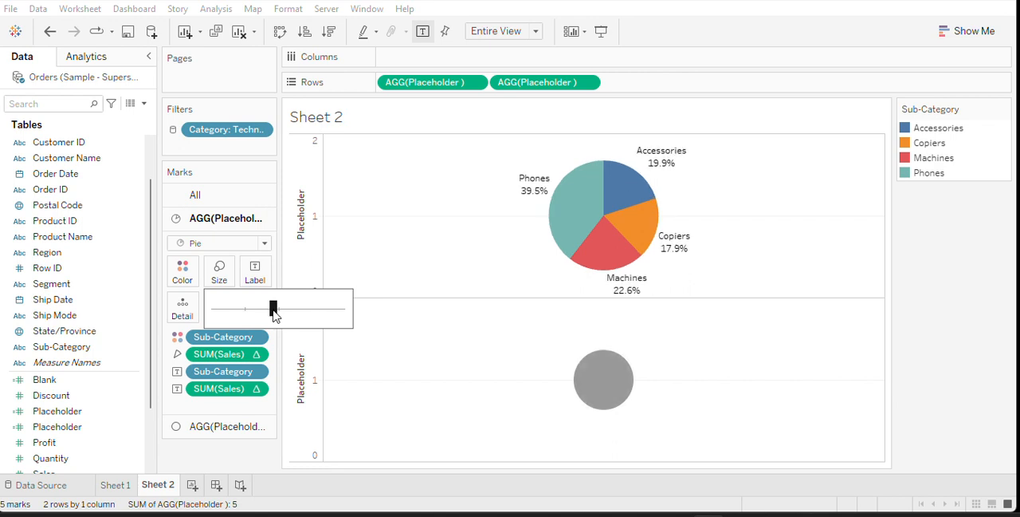
left_click(237, 430)
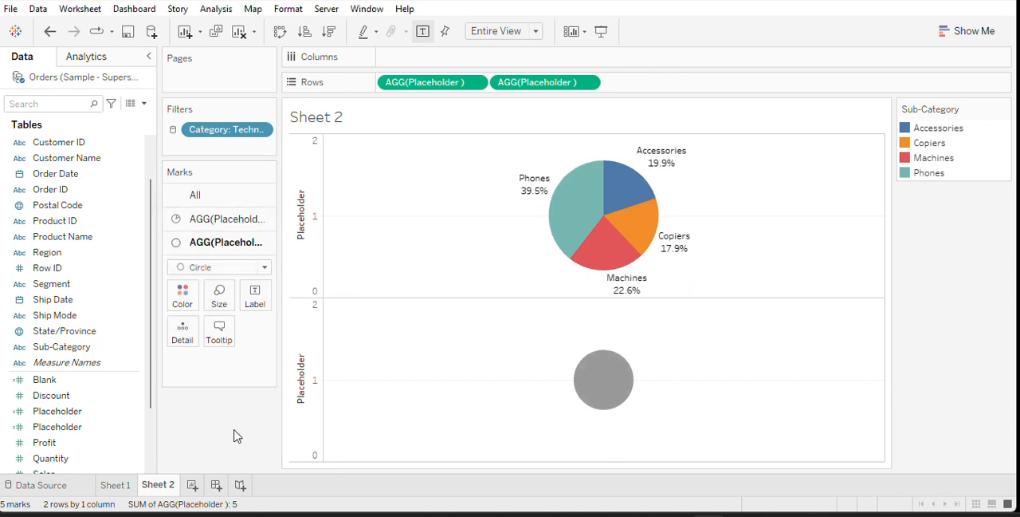
left_click(220, 303)
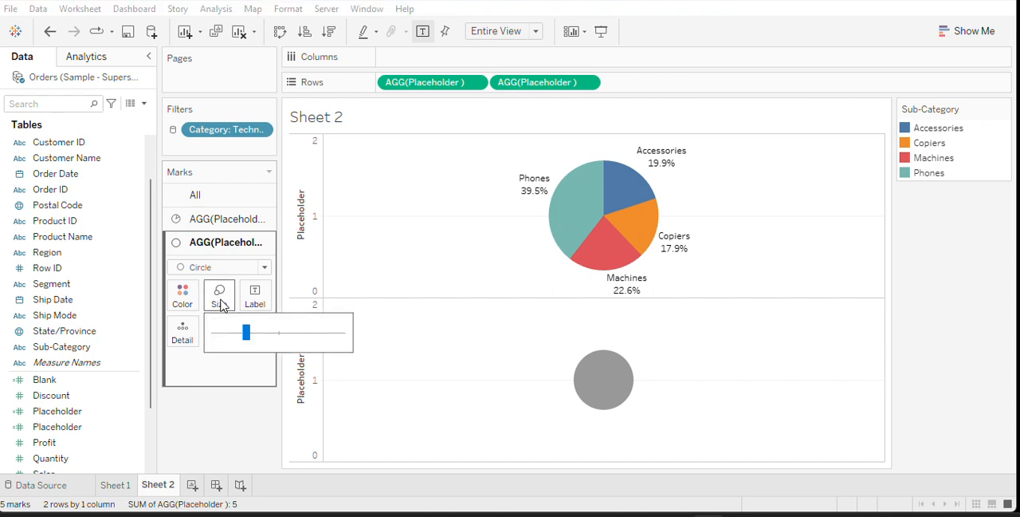
left_click_drag(247, 342, 270, 339)
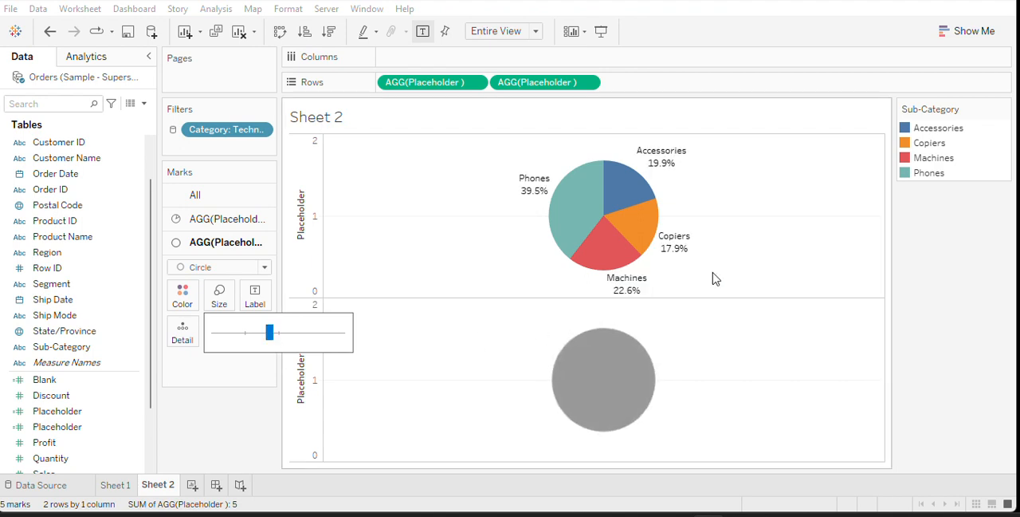
Combine the two Placeholder rows into a dual axis so the circle overlays the pie
mouse_move(612, 204)
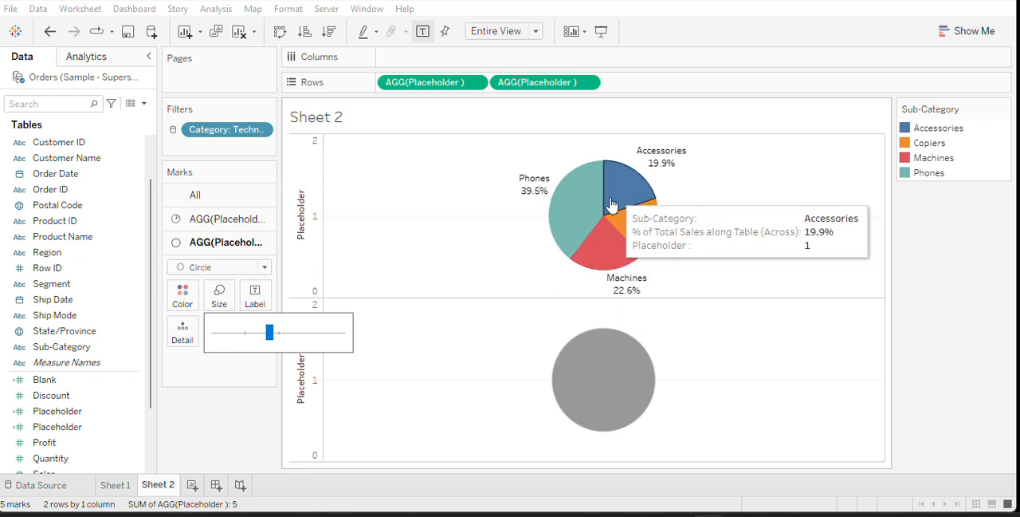
left_click(202, 431)
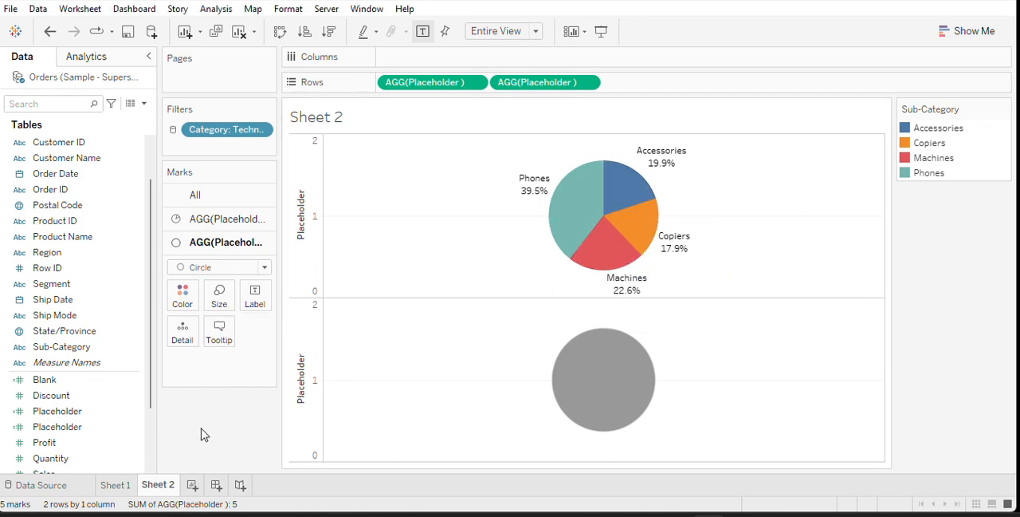
right_click(297, 328)
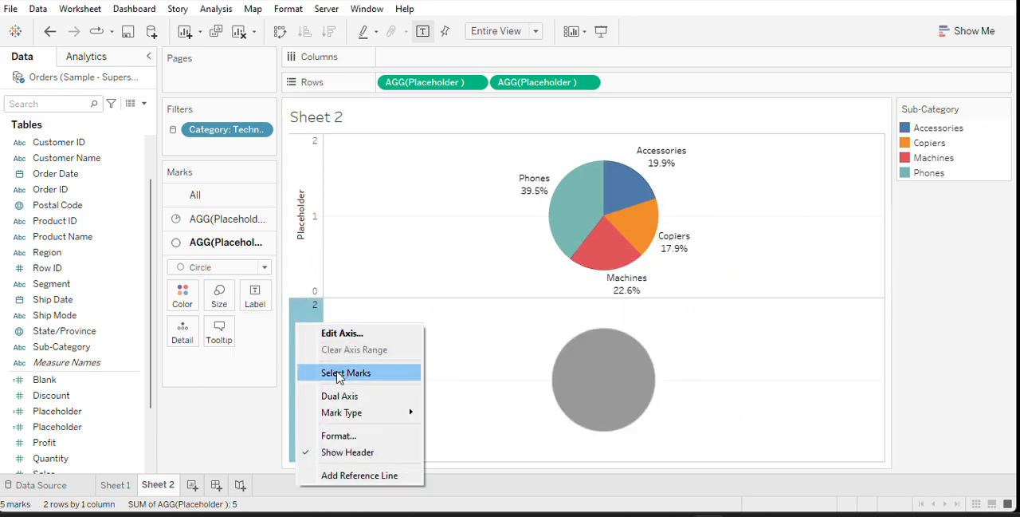
left_click(339, 396)
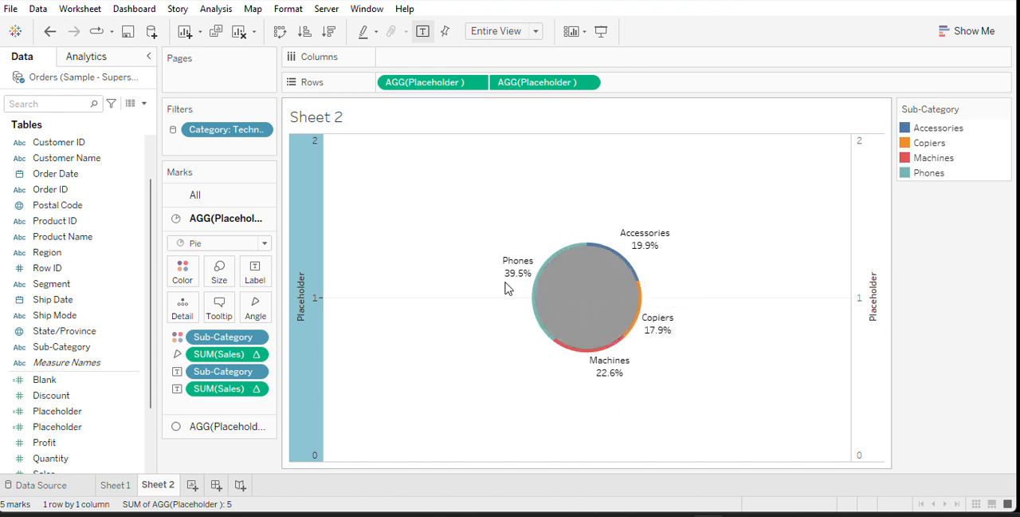
Shrink the circle slightly so a wider ring of the pie shows around it
left_click(228, 429)
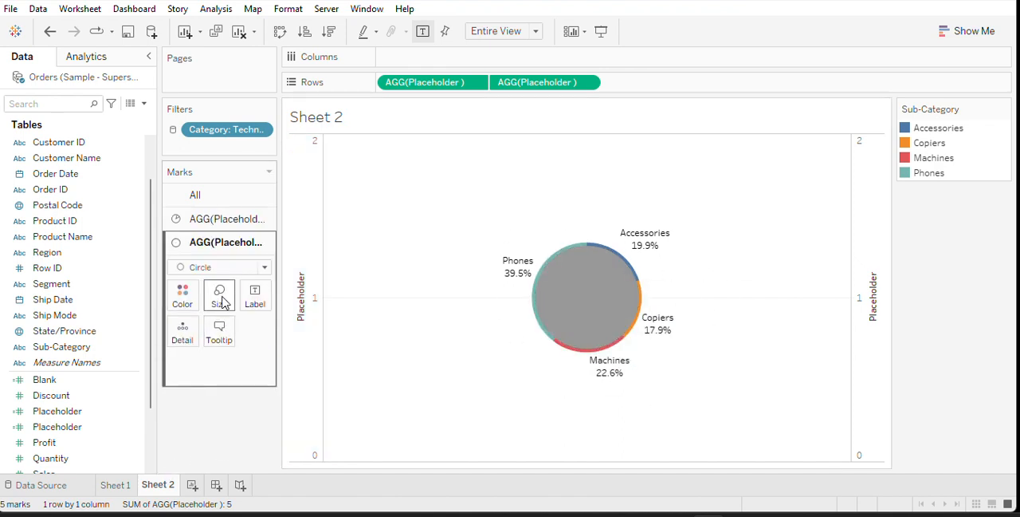
left_click(220, 297)
left_click_drag(269, 337, 265, 340)
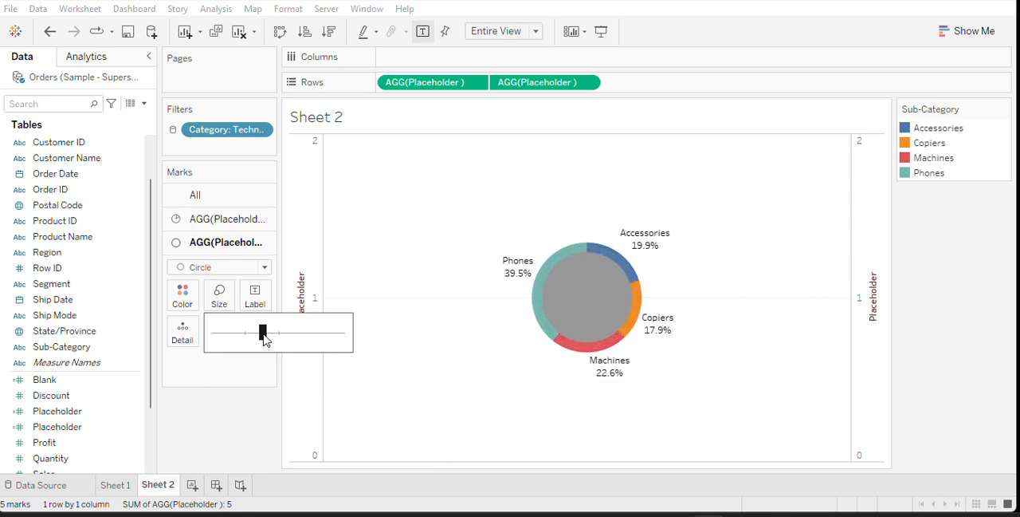
Enlarge the pie to roughly twice the diameter of the circle at its centre
left_click(223, 223)
left_click(219, 270)
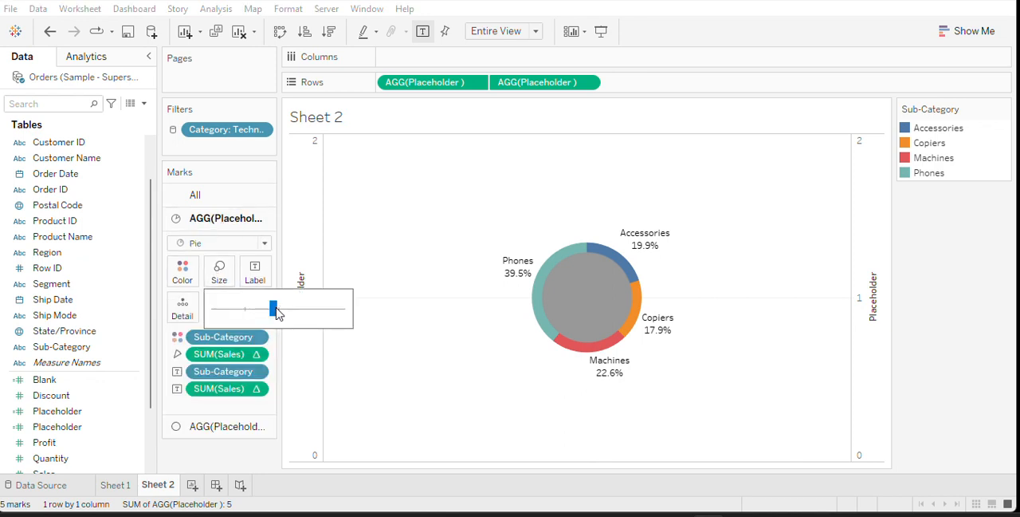
left_click_drag(277, 313, 299, 311)
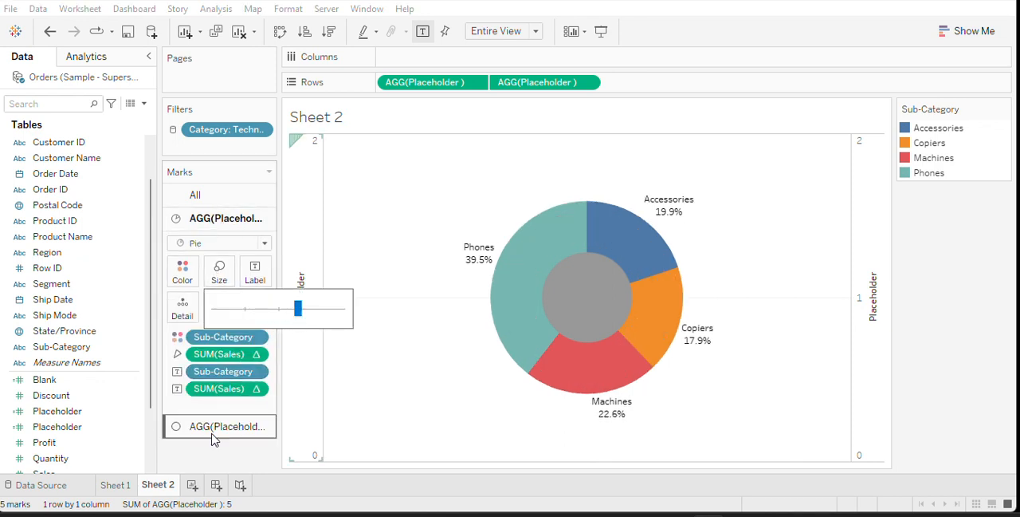
Enlarge the circle to about three quarters of the pie's diameter, leaving an even ring around it
left_click(212, 430)
left_click(219, 295)
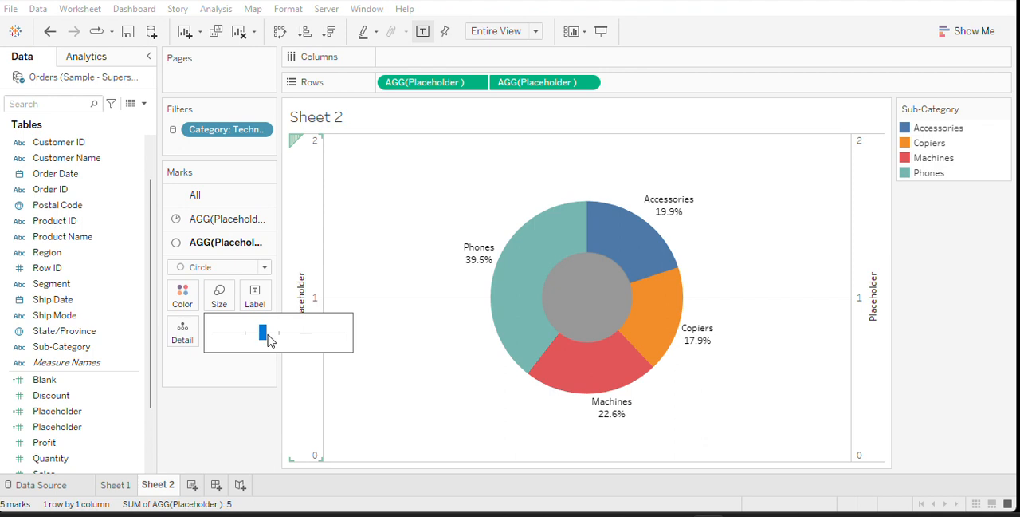
left_click_drag(269, 340, 292, 344)
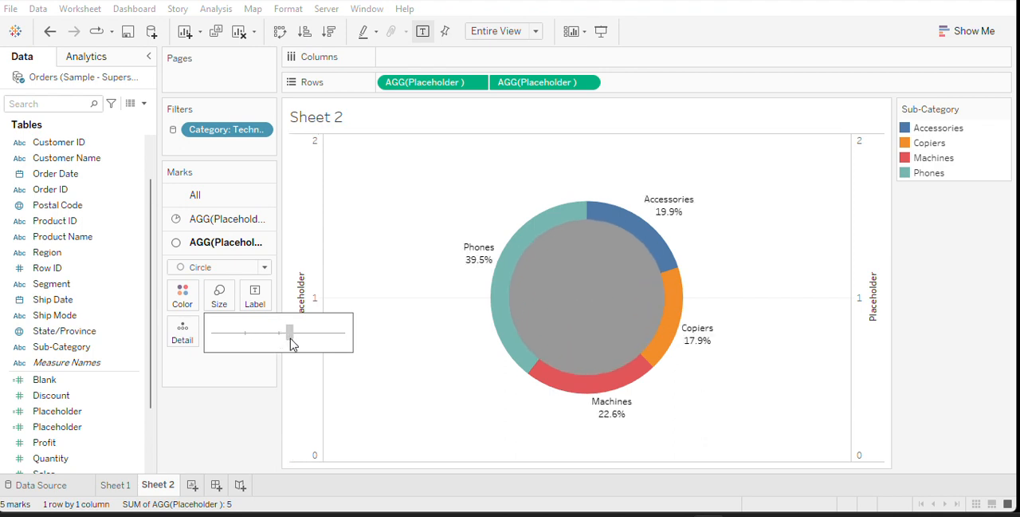
left_click_drag(292, 345, 287, 342)
left_click(206, 362)
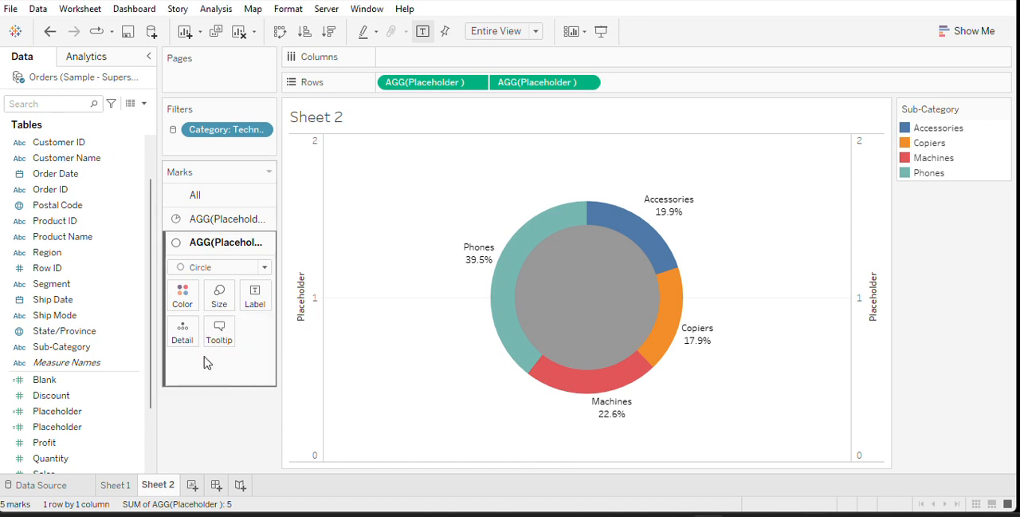
Color the inner circle white to form the hole of the donut
left_click(182, 295)
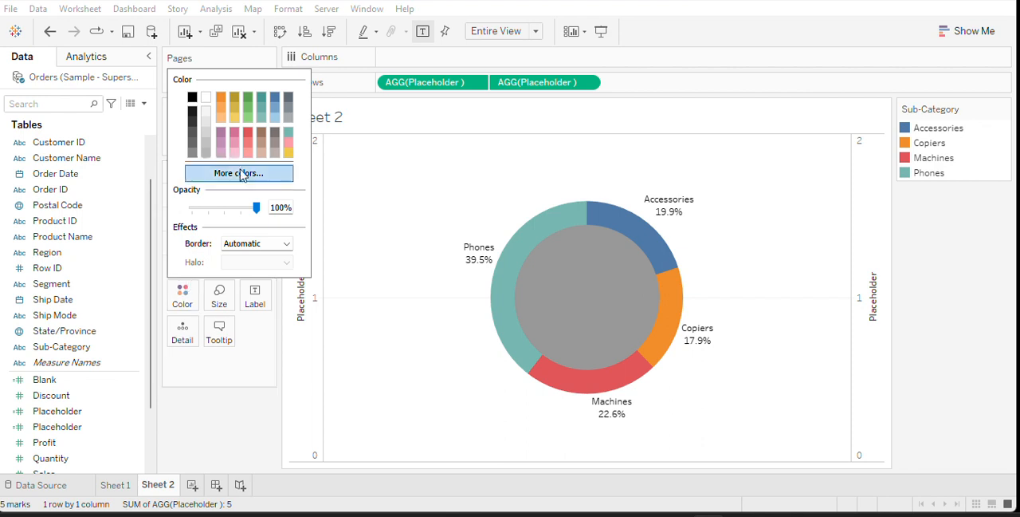
left_click(208, 97)
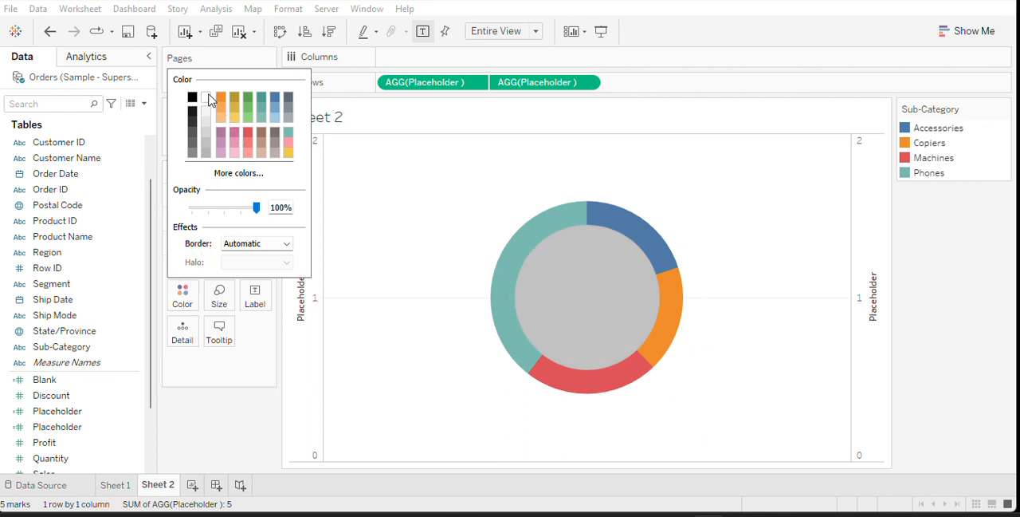
left_click(224, 420)
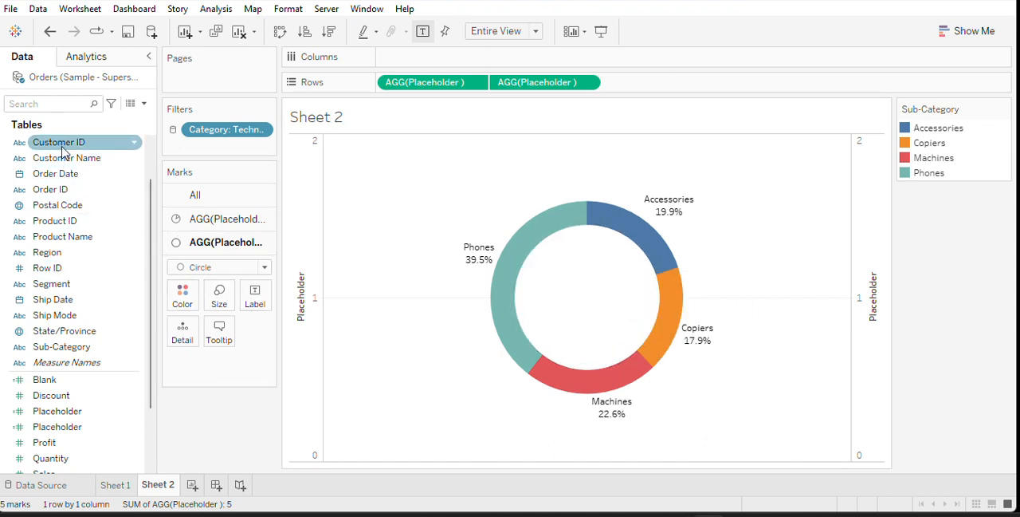
Label the inner circle with Category and set the label's vertical alignment to Middle
scroll(59, 158, "up", 1)
mouse_move(61, 139)
left_mouse_down()
mouse_move(228, 239)
mouse_move(255, 295)
left_mouse_up()
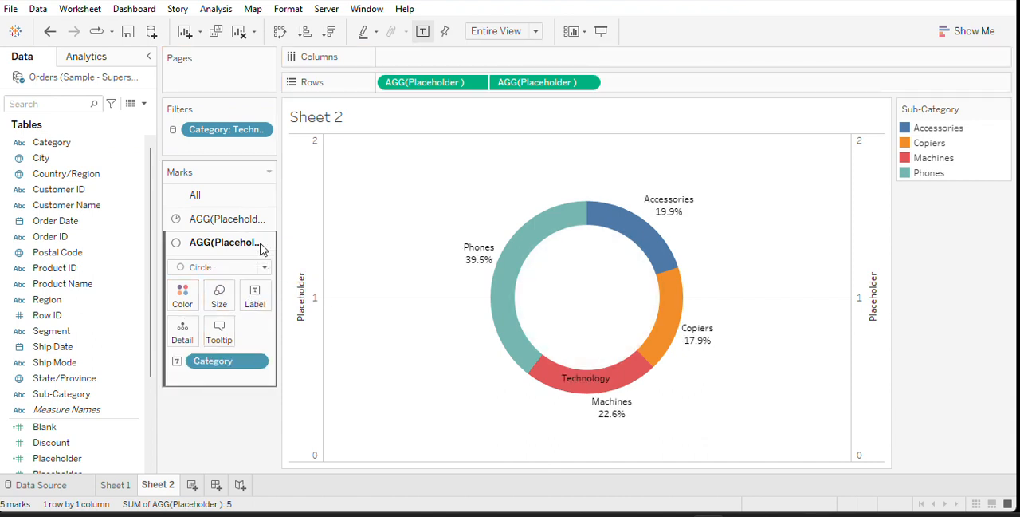
left_click(255, 295)
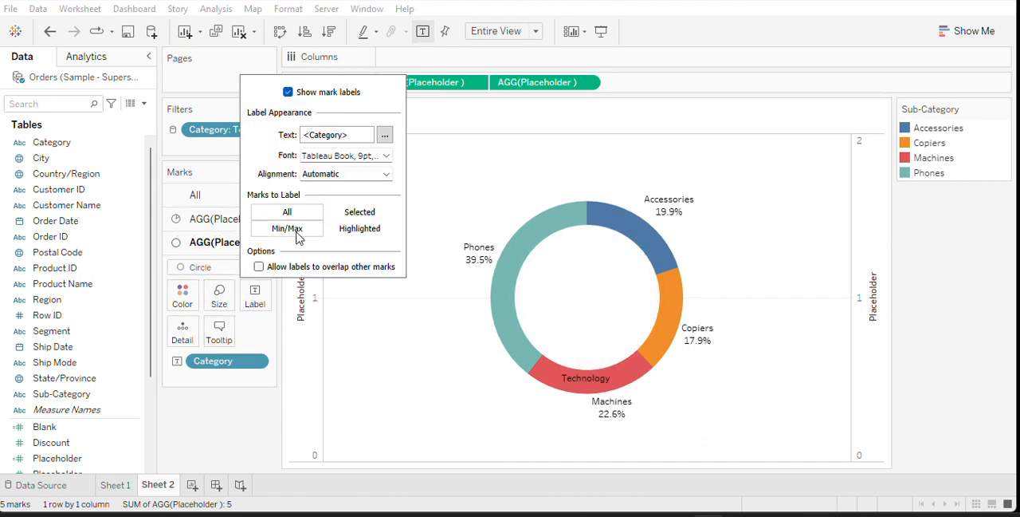
left_click(339, 174)
left_click(339, 297)
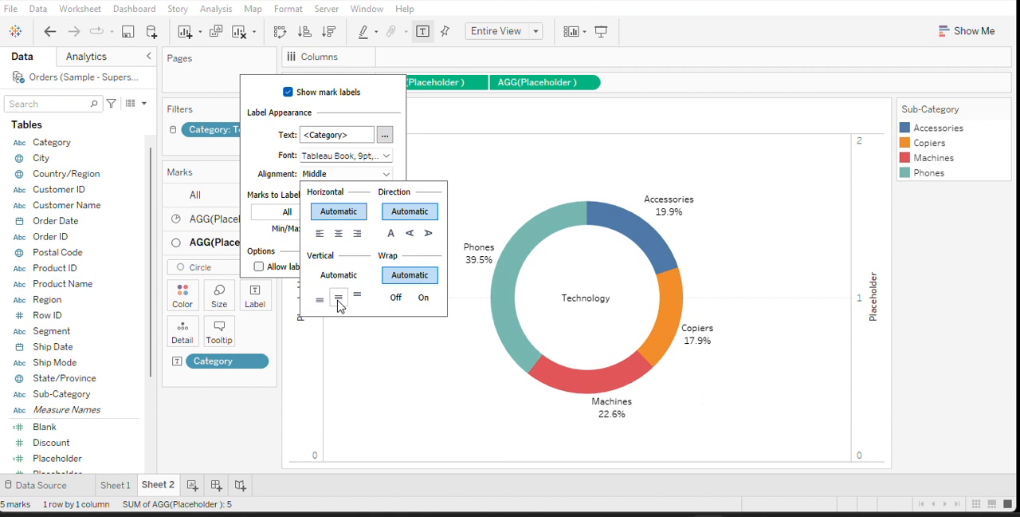
Change the circle's label text to "<Category> Sales" and format it as 12 pt bold
left_click(385, 135)
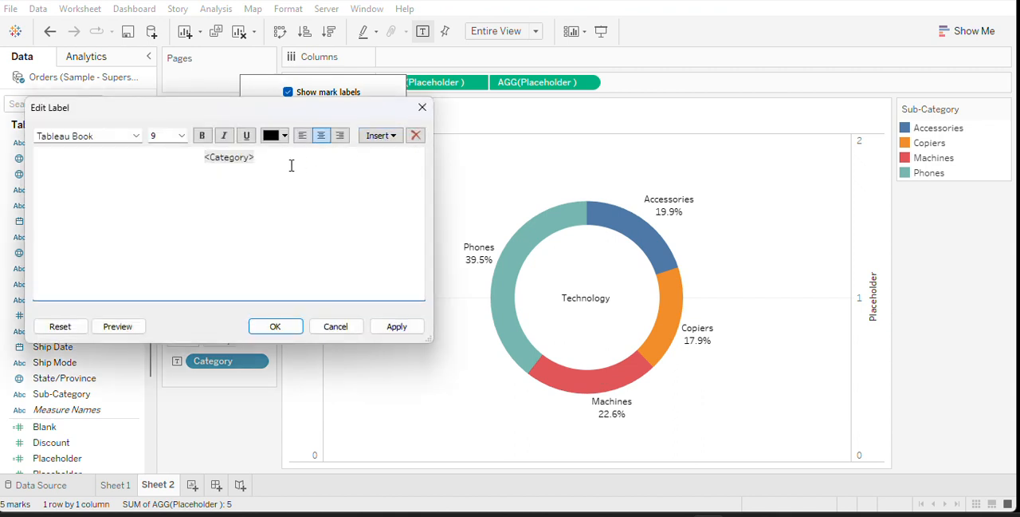
type("Sales")
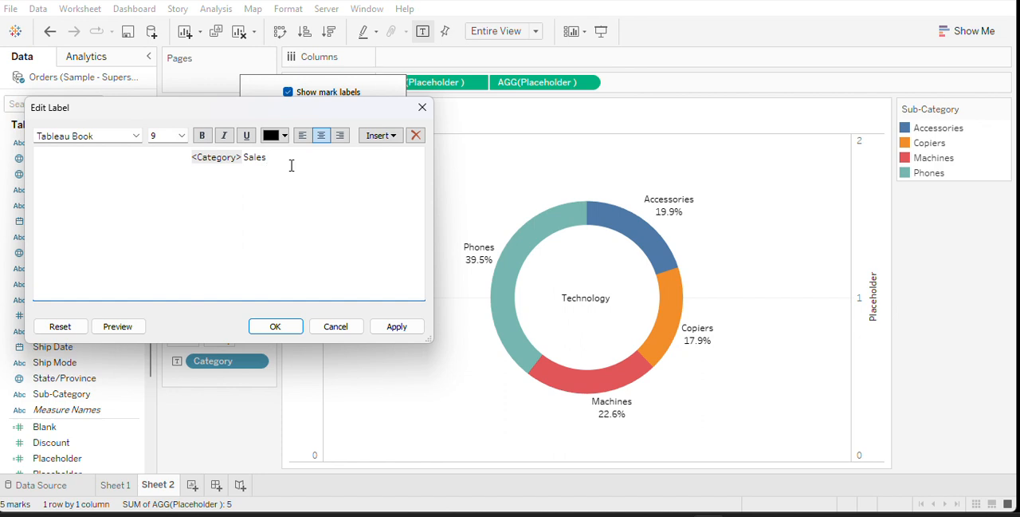
left_click_drag(280, 159, 187, 157)
left_click(181, 135)
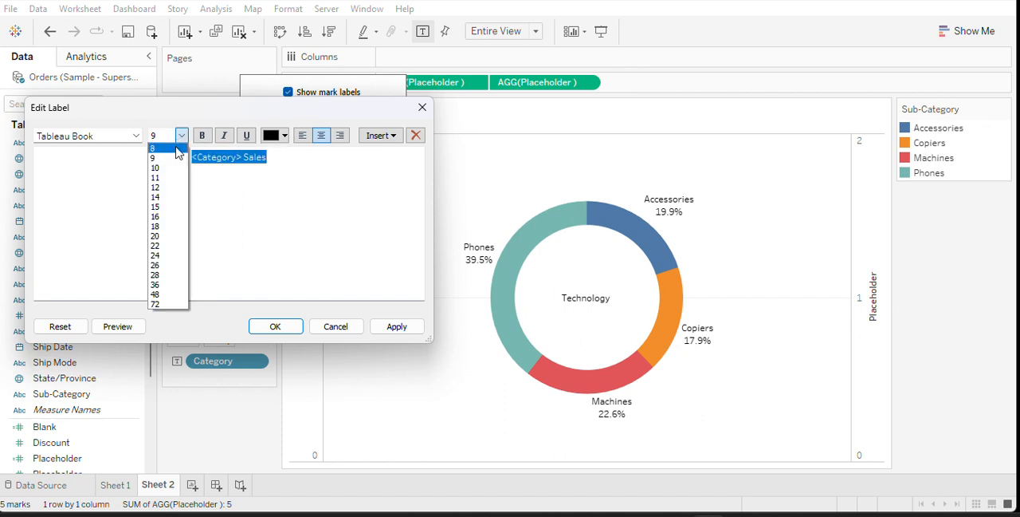
left_click(159, 187)
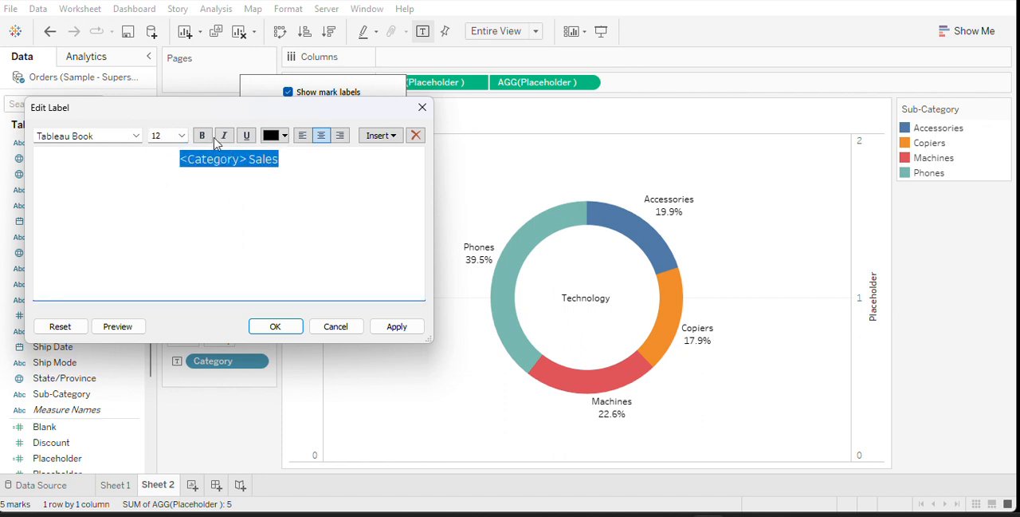
left_click(203, 136)
left_click(397, 327)
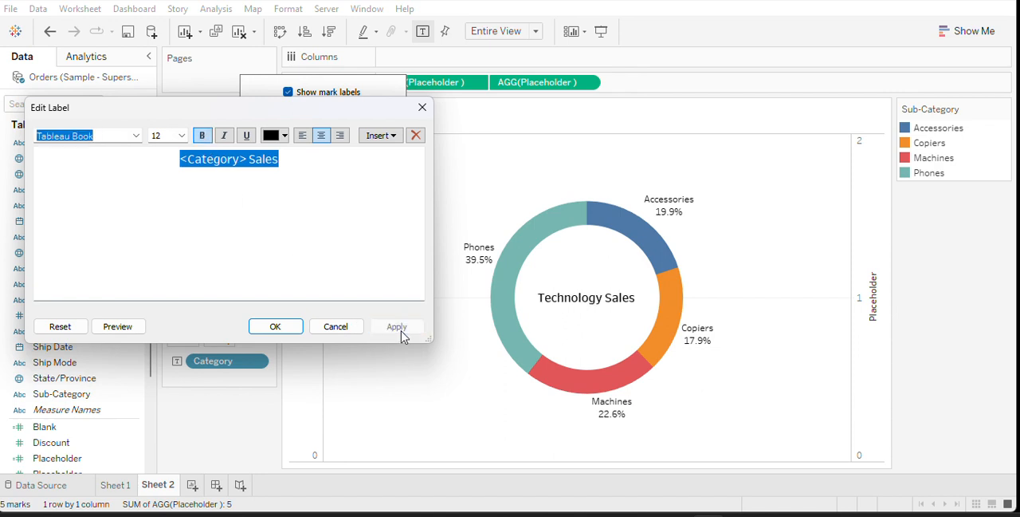
left_click(279, 327)
left_click(237, 439)
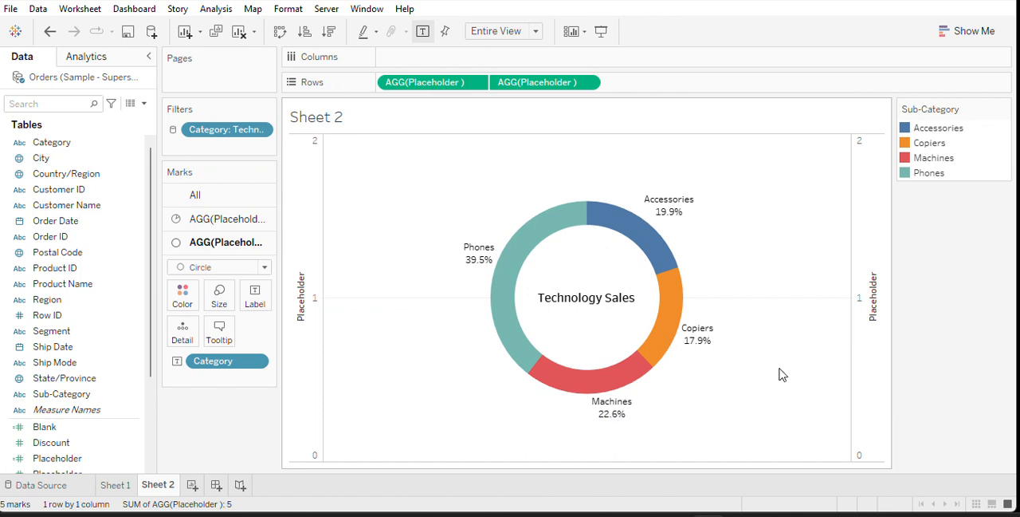
Hide the Placeholder axis headers and the worksheet title
left_click(313, 297)
right_click(312, 297)
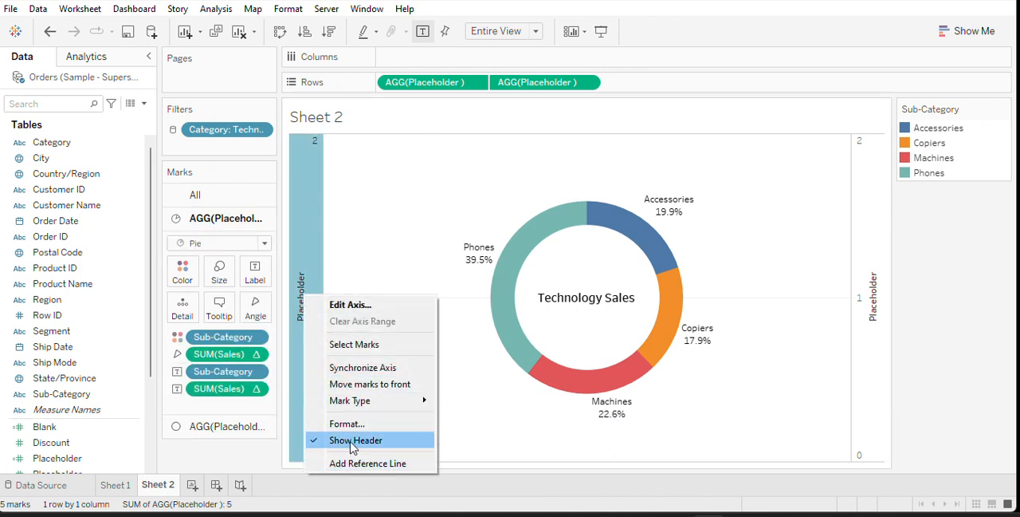
left_click(335, 445)
right_click(382, 118)
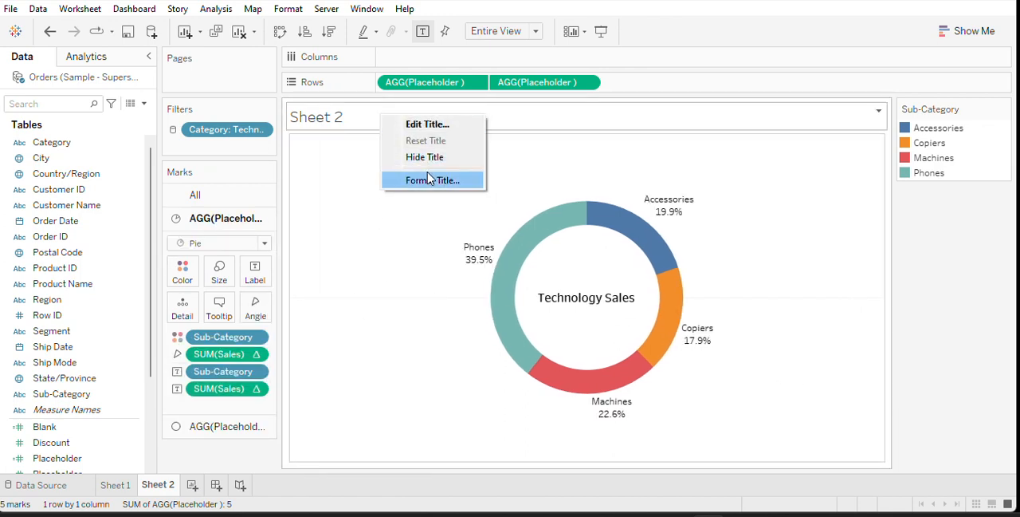
left_click(424, 158)
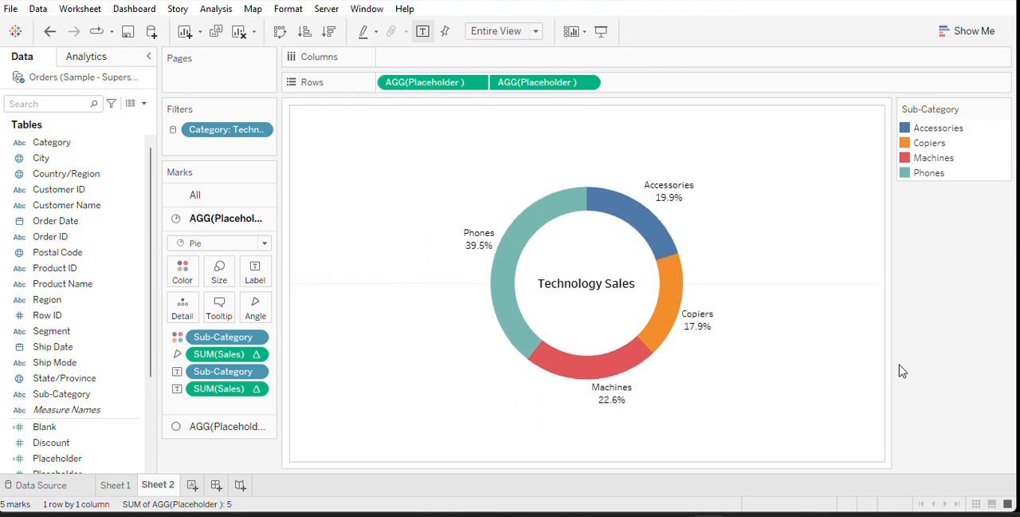